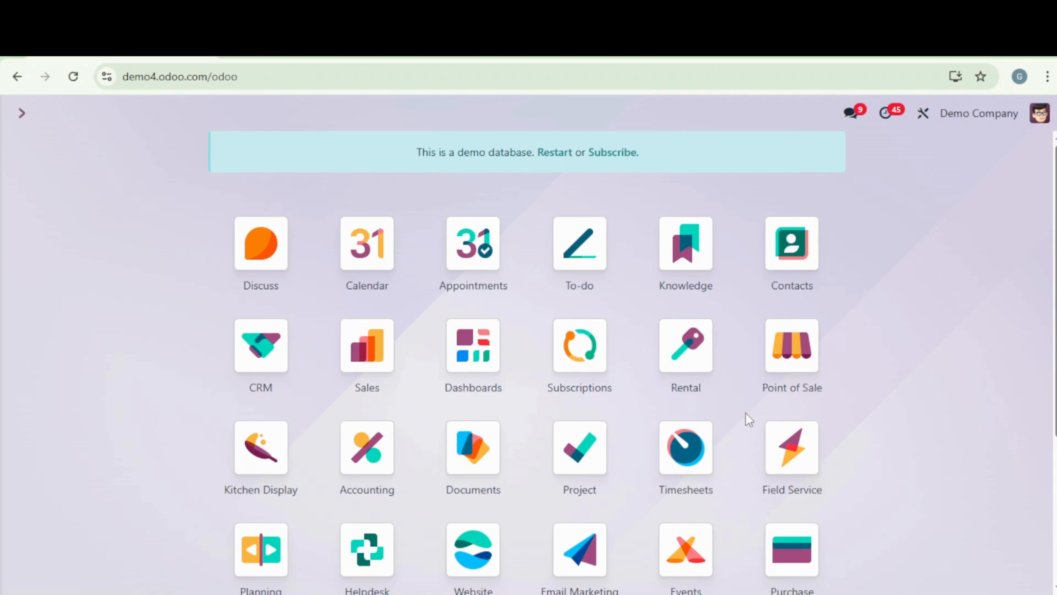
Open the Point of Sale app and go to the full configuration settings of the Furniture Shop
{"action": "type", "text": "p"}
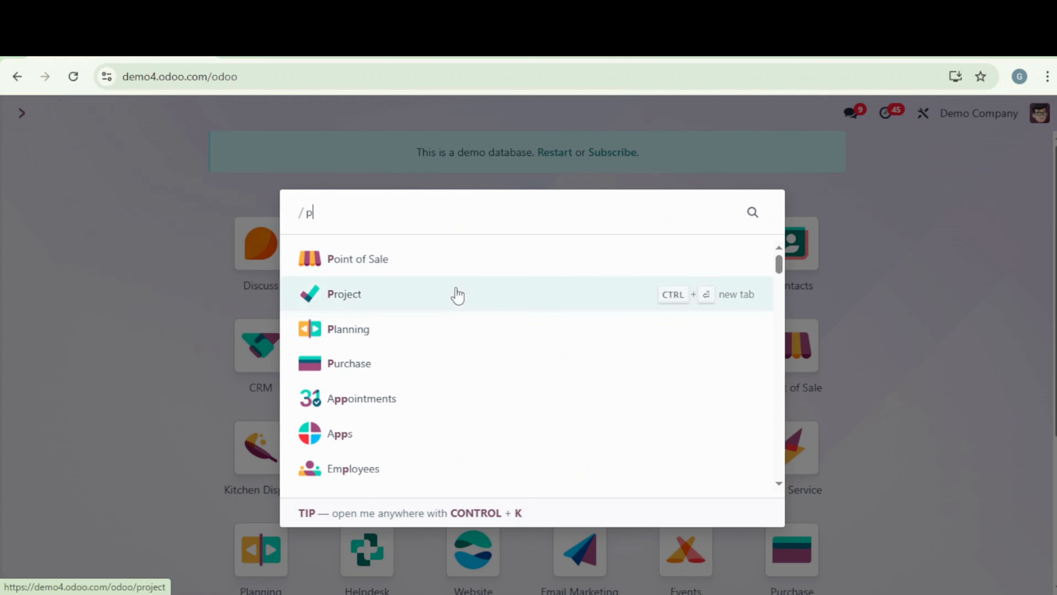
{"action": "left_click", "coordinate": [385, 266]}
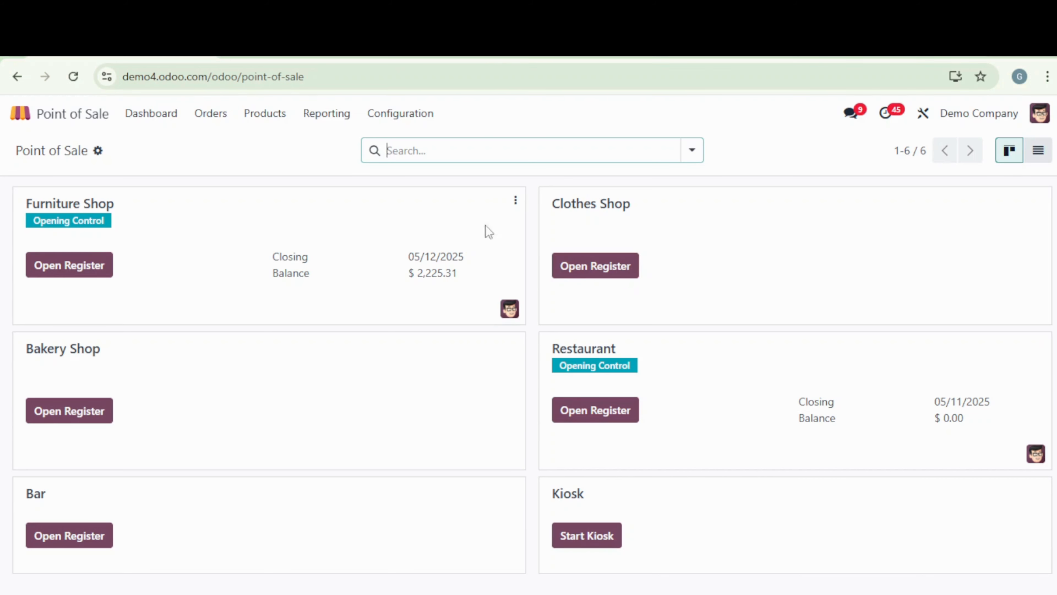
{"action": "left_click", "coordinate": [516, 204]}
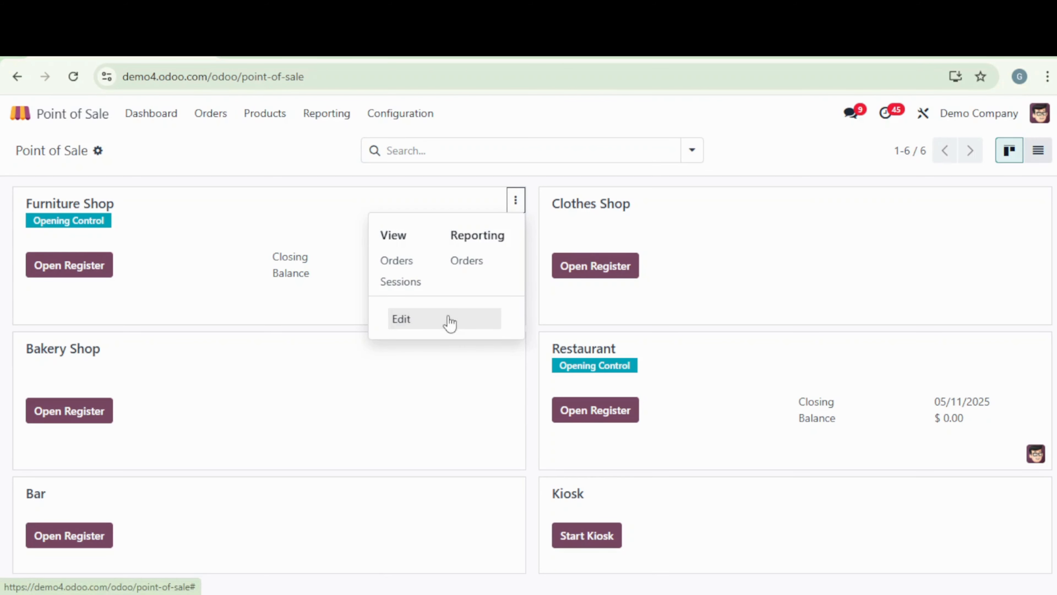
{"action": "left_click", "coordinate": [450, 323]}
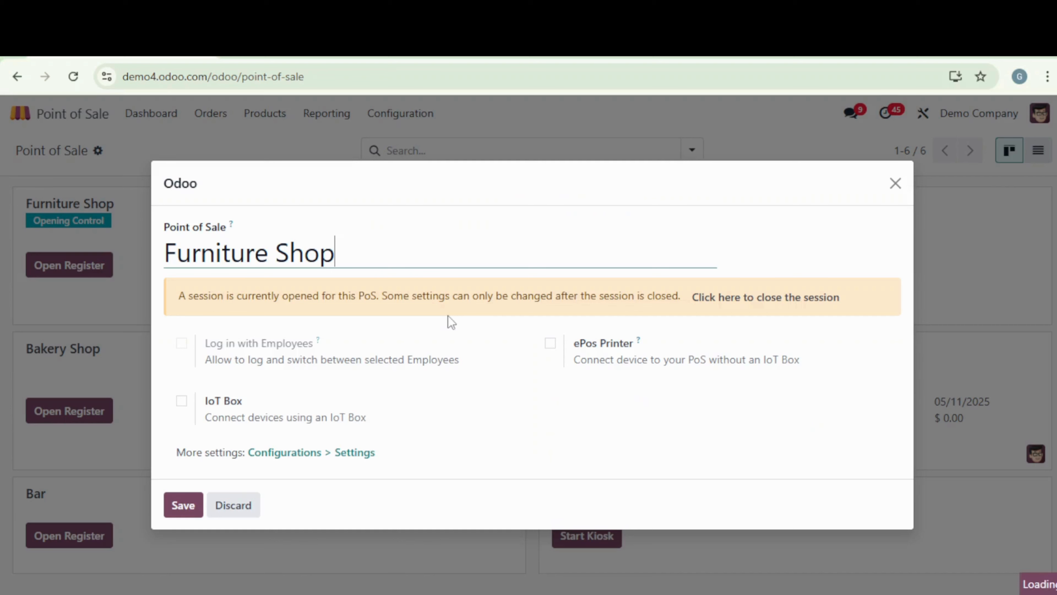
{"action": "left_click", "coordinate": [350, 458]}
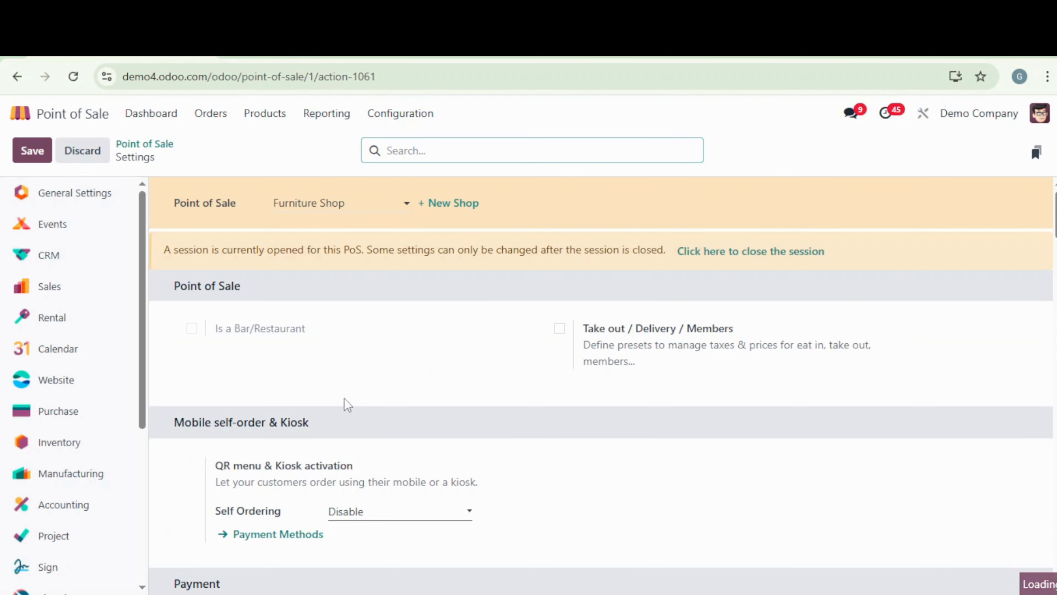
Enable Automatic Receipt Printing under Bills & Receipts for the Furniture Shop and save the settings
{"action": "scroll", "coordinate": [347, 404], "scroll_direction": "down", "scroll_amount": 7}
{"action": "scroll", "coordinate": [348, 404], "scroll_direction": "down", "scroll_amount": 20}
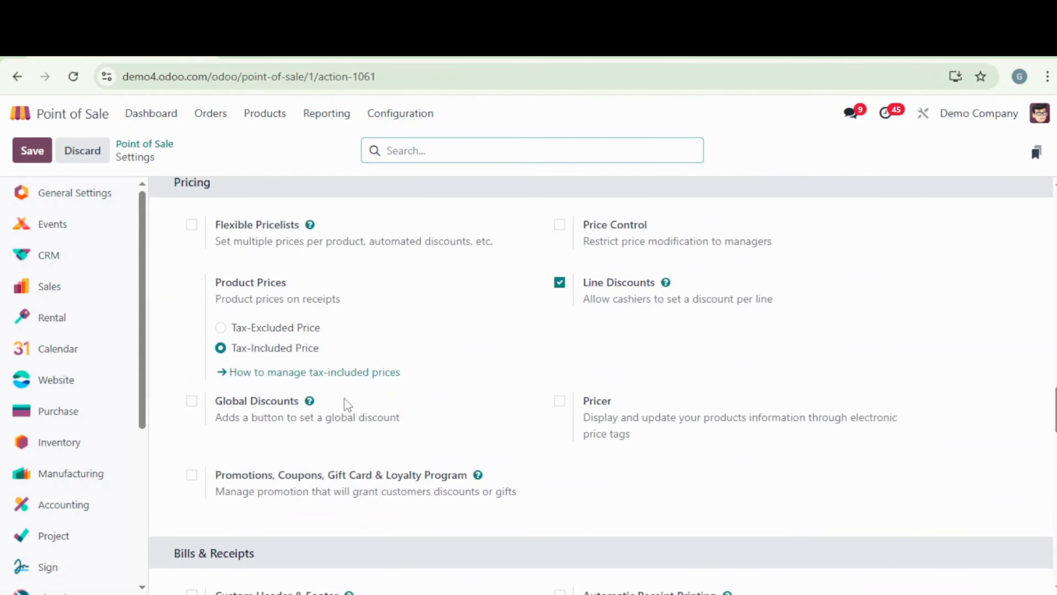
{"action": "scroll", "coordinate": [347, 404], "scroll_direction": "down", "scroll_amount": 1}
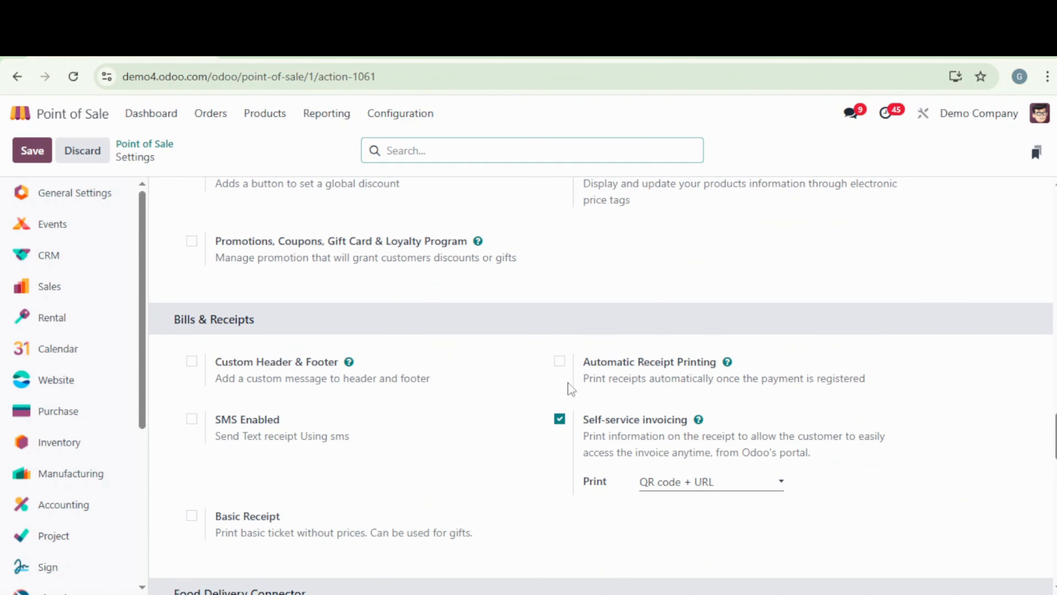
{"action": "left_click", "coordinate": [559, 362]}
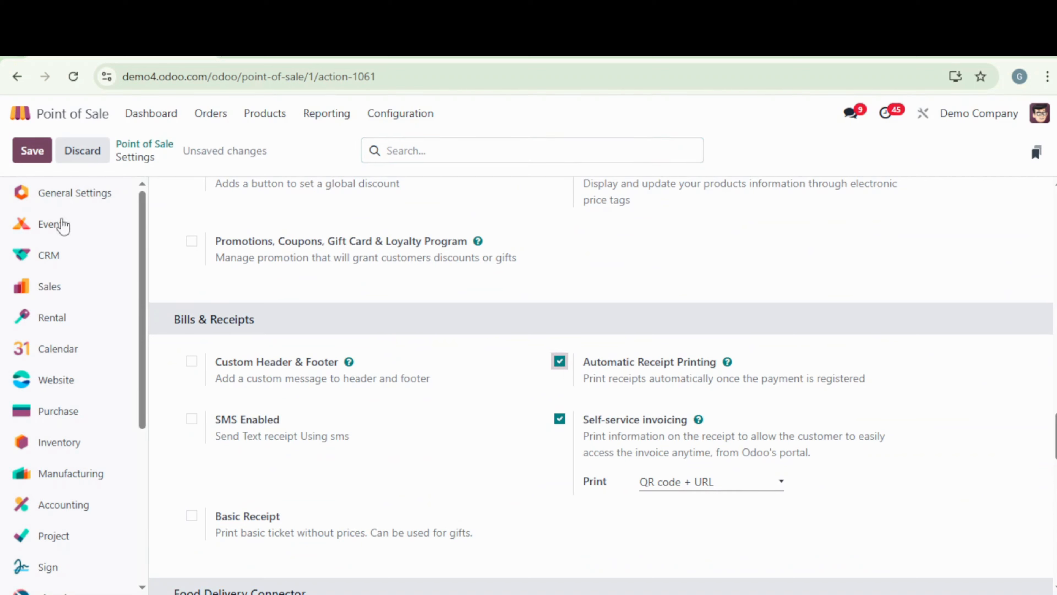
{"action": "left_click", "coordinate": [26, 157]}
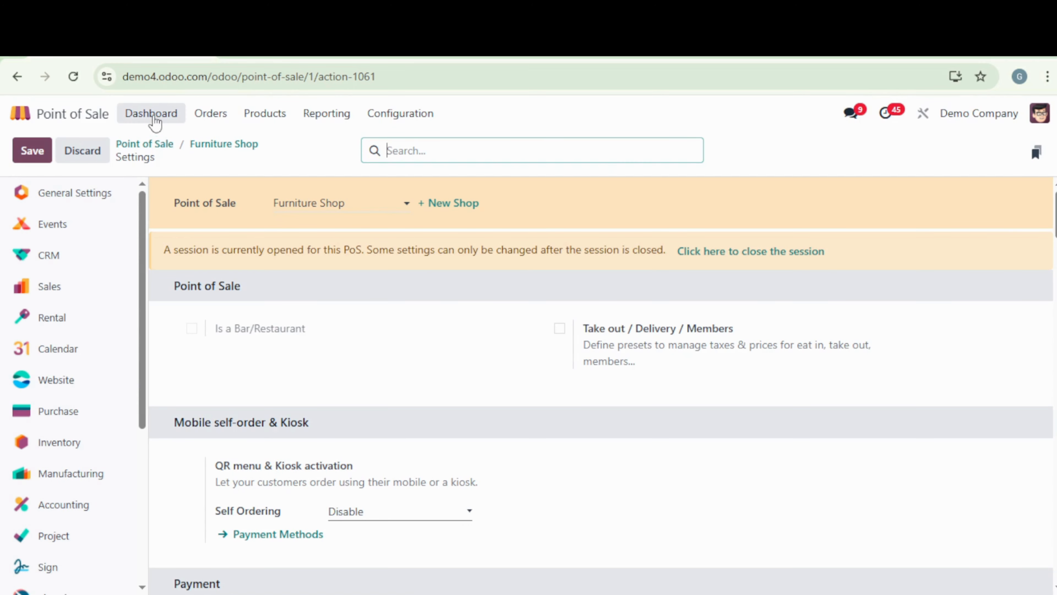
Return to the Point of Sale dashboard and open the Furniture Shop register with the proposed opening cash
{"action": "left_click", "coordinate": [154, 120]}
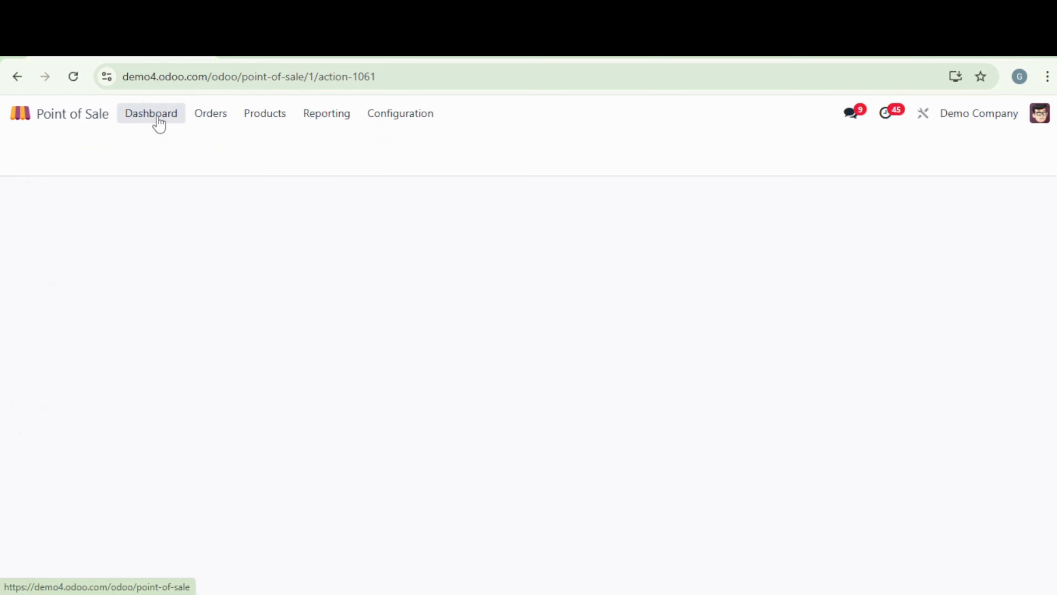
{"action": "left_click", "coordinate": [67, 266]}
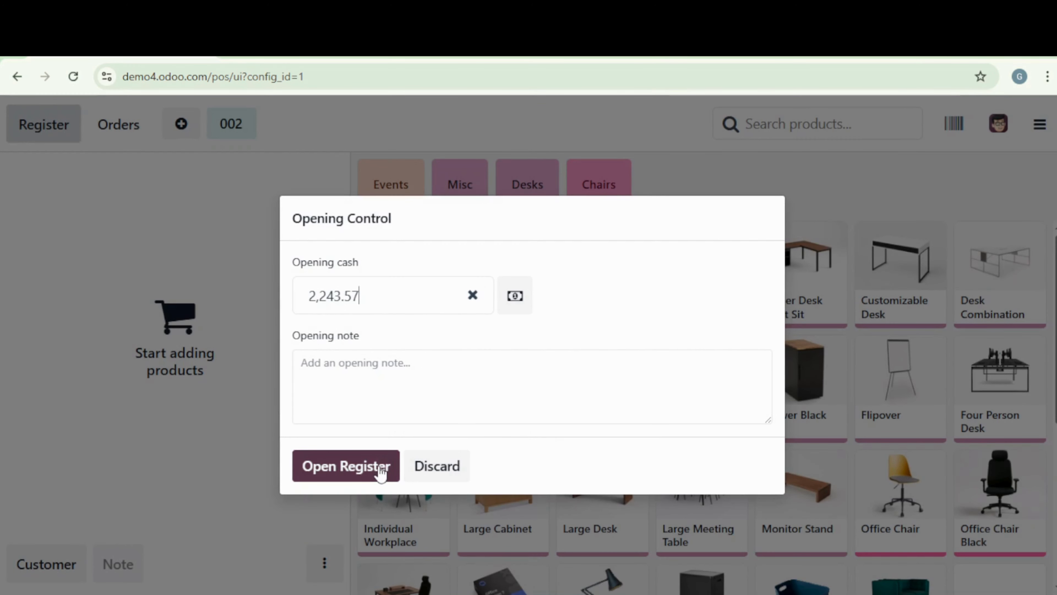
{"action": "left_click", "coordinate": [380, 472]}
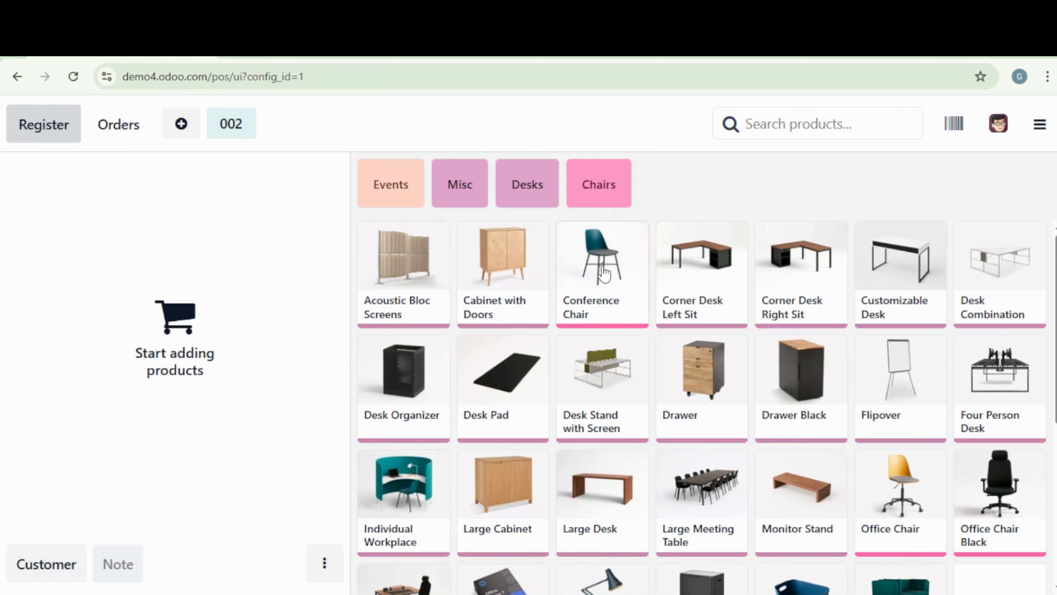
Sell one Conference Chair with Steel legs, paid in full by Cash, and validate the payment
{"action": "left_click", "coordinate": [605, 274]}
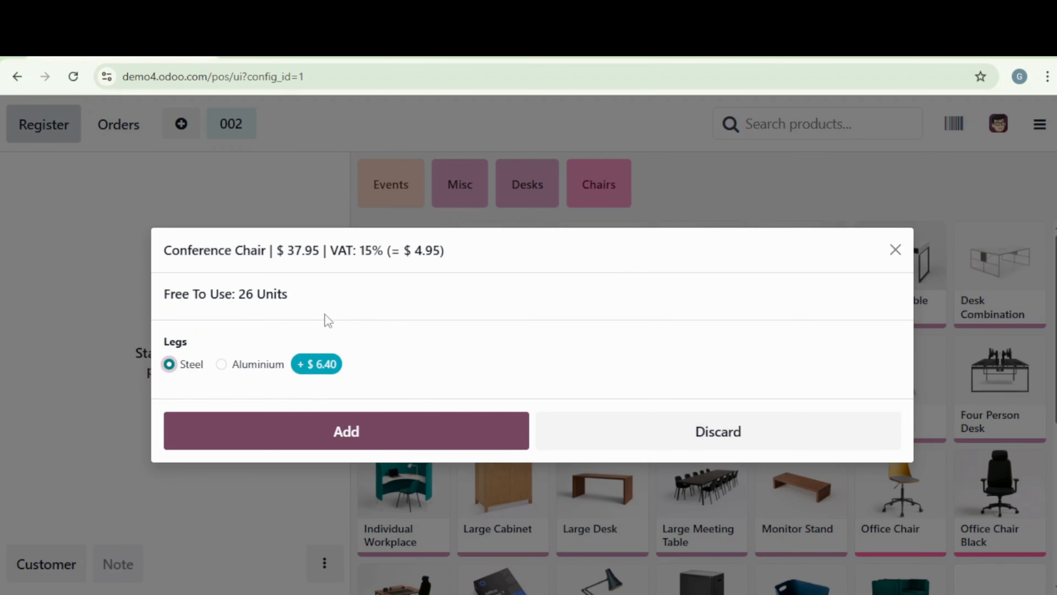
{"action": "left_click", "coordinate": [392, 448]}
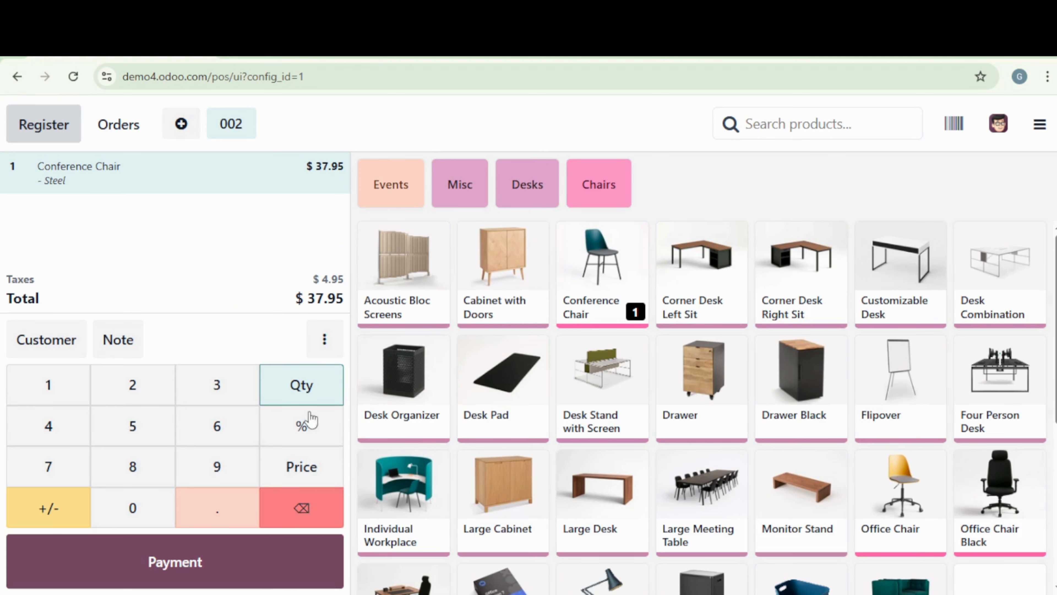
{"action": "left_click", "coordinate": [286, 575]}
{"action": "scroll", "coordinate": [137, 250], "scroll_direction": "down", "scroll_amount": 1}
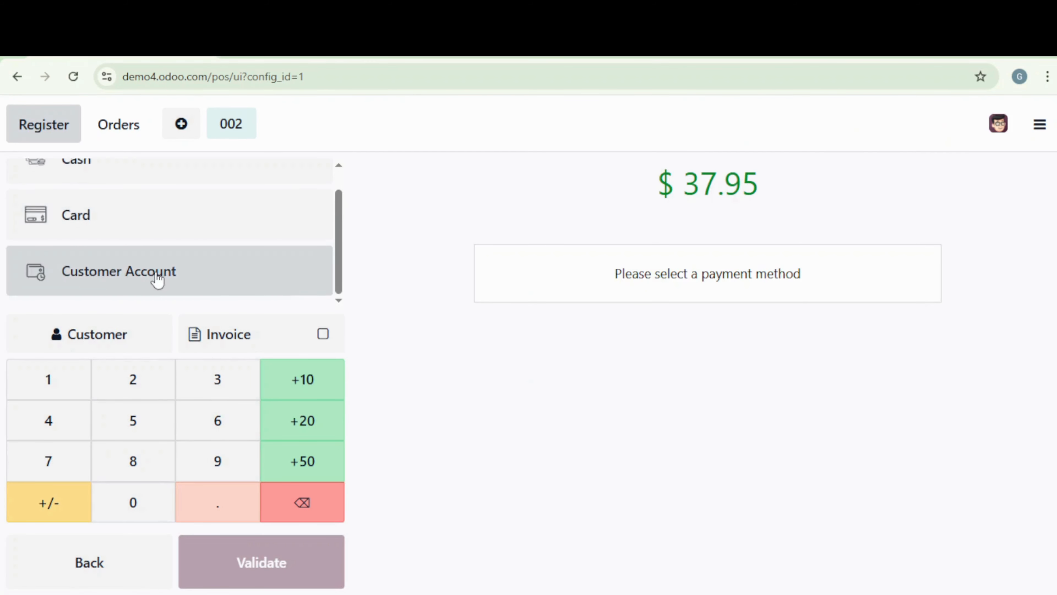
{"action": "scroll", "coordinate": [158, 278], "scroll_direction": "up", "scroll_amount": 1}
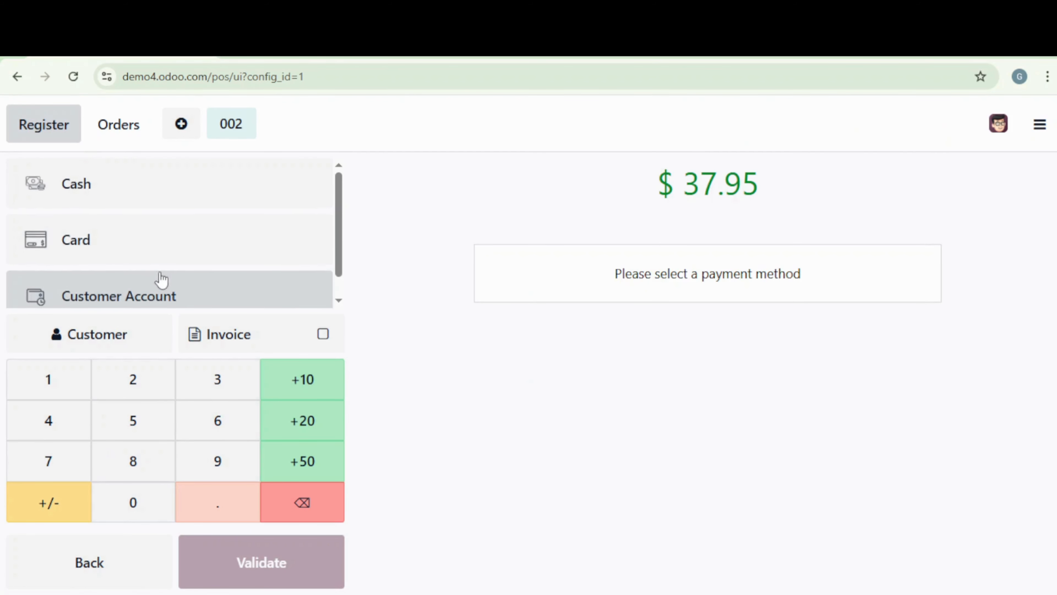
{"action": "left_click", "coordinate": [190, 197]}
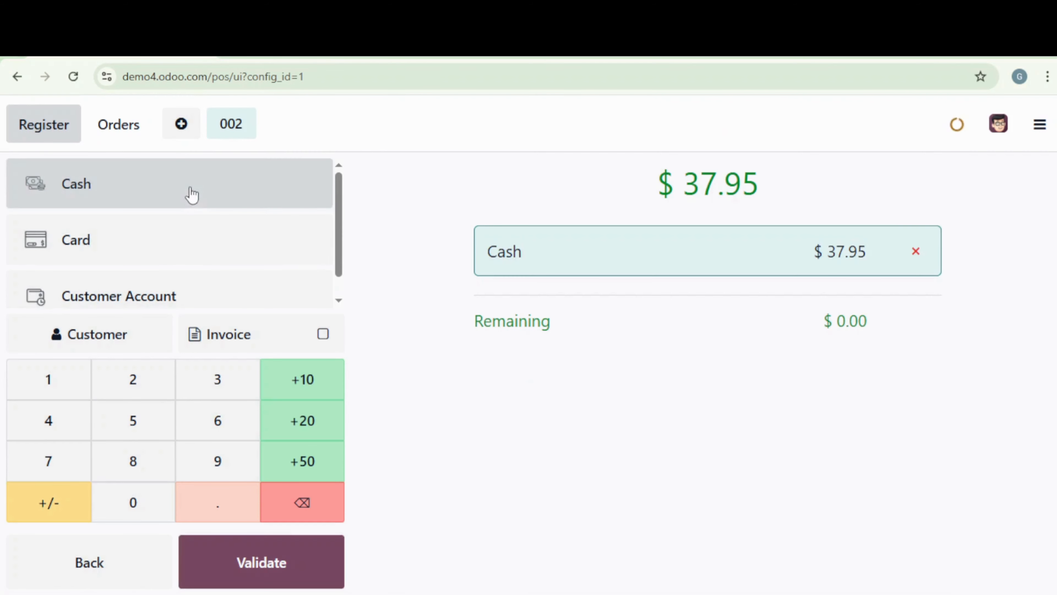
{"action": "left_click", "coordinate": [301, 569]}
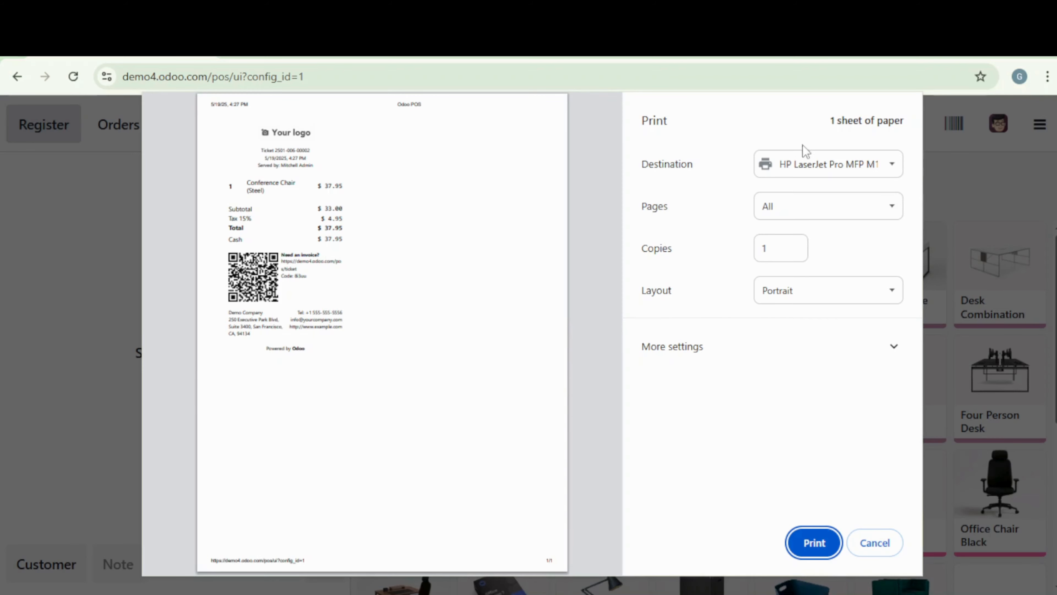
Check the available print destinations for the receipt and cancel the printing
{"action": "left_click", "coordinate": [826, 169]}
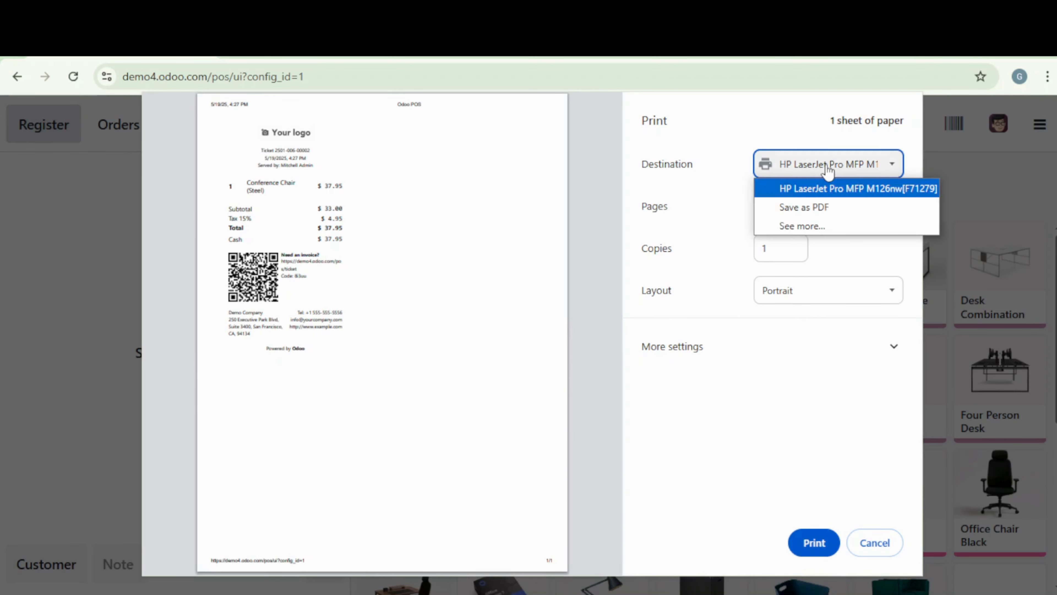
{"action": "left_click", "coordinate": [892, 549]}
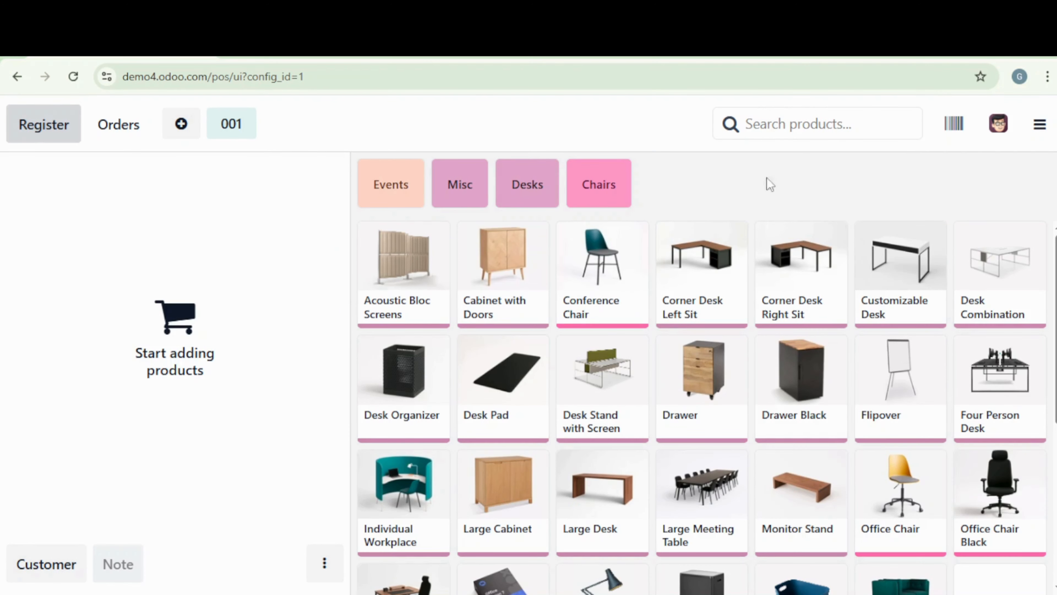
Leave the register for the backend and reopen the Furniture Shop's full configuration settings
{"action": "left_click", "coordinate": [1039, 125]}
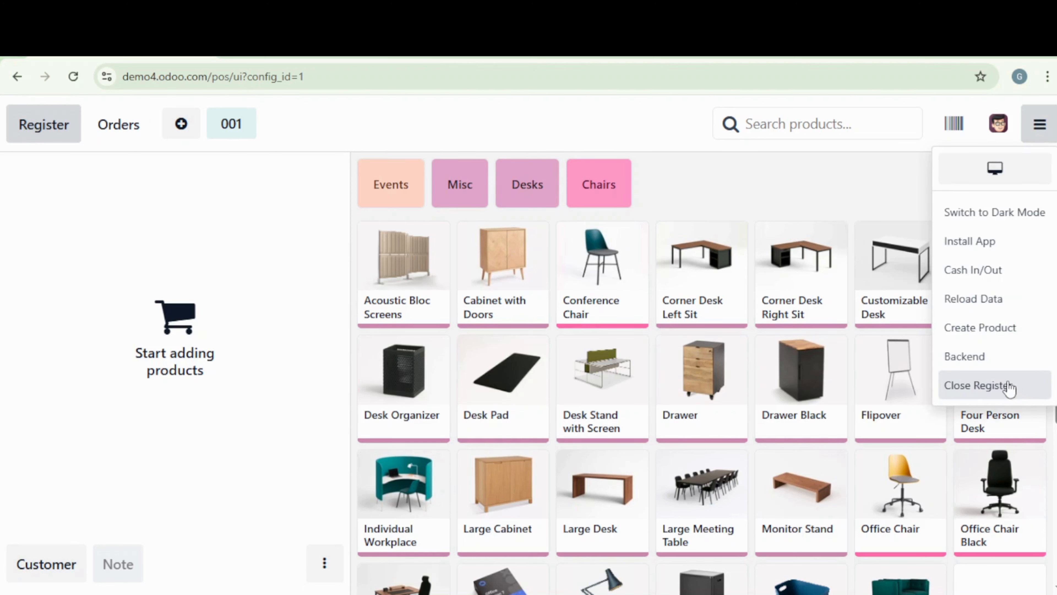
{"action": "left_click", "coordinate": [1003, 365]}
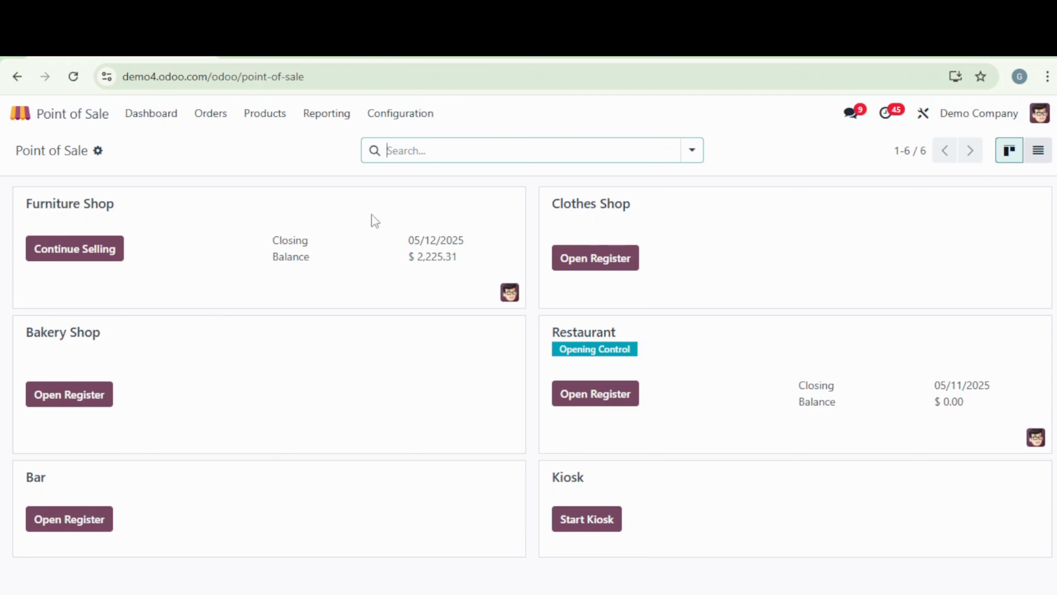
{"action": "left_click", "coordinate": [516, 203]}
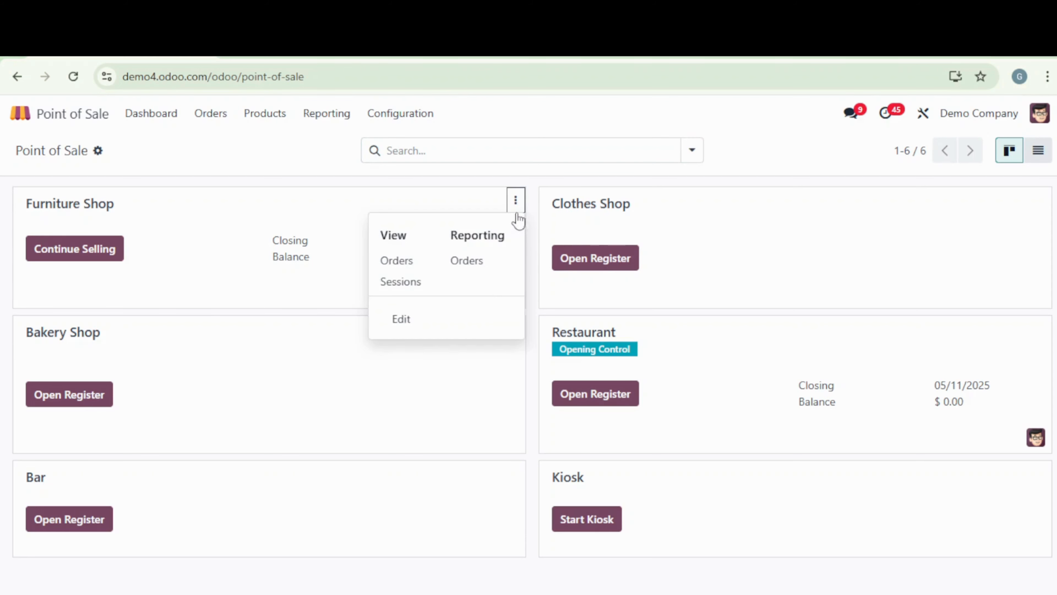
{"action": "left_click", "coordinate": [470, 322]}
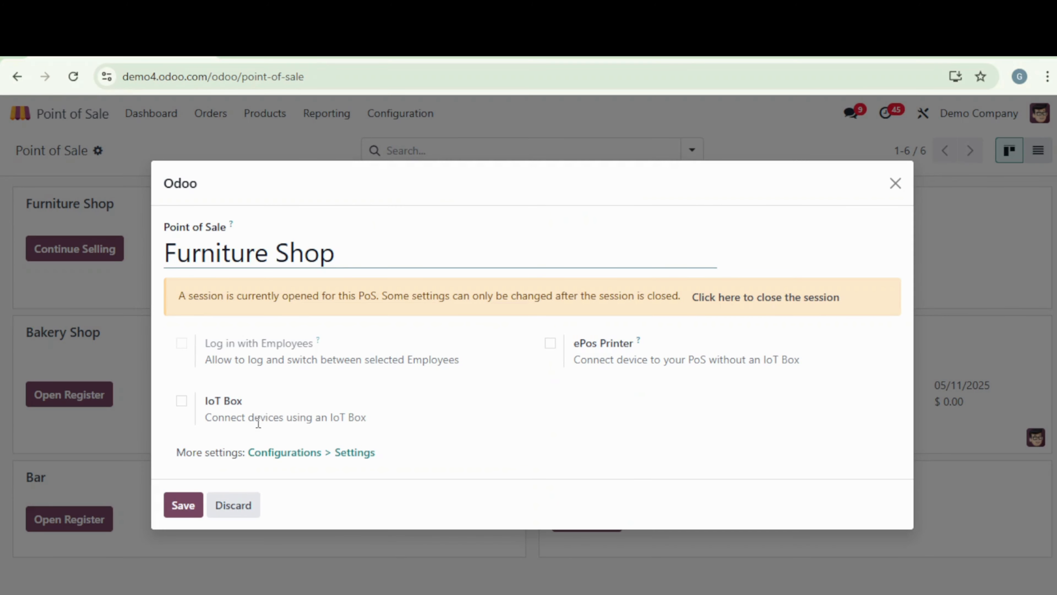
{"action": "left_click", "coordinate": [302, 451]}
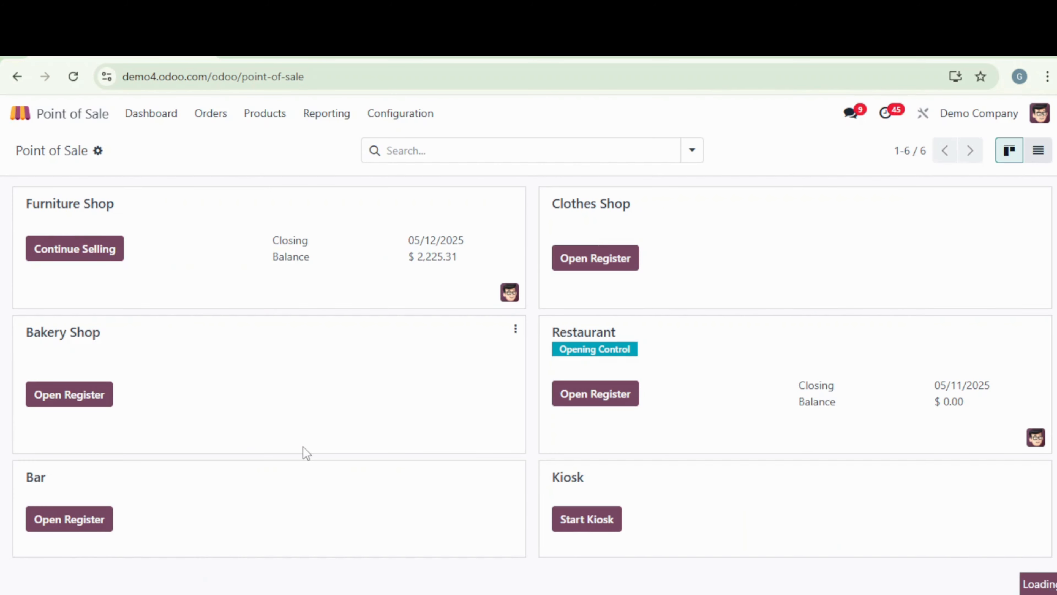
Disable Automatic Receipt Printing under Bills & Receipts for the Furniture Shop and save the settings
{"action": "scroll", "coordinate": [304, 446], "scroll_direction": "down", "scroll_amount": 15}
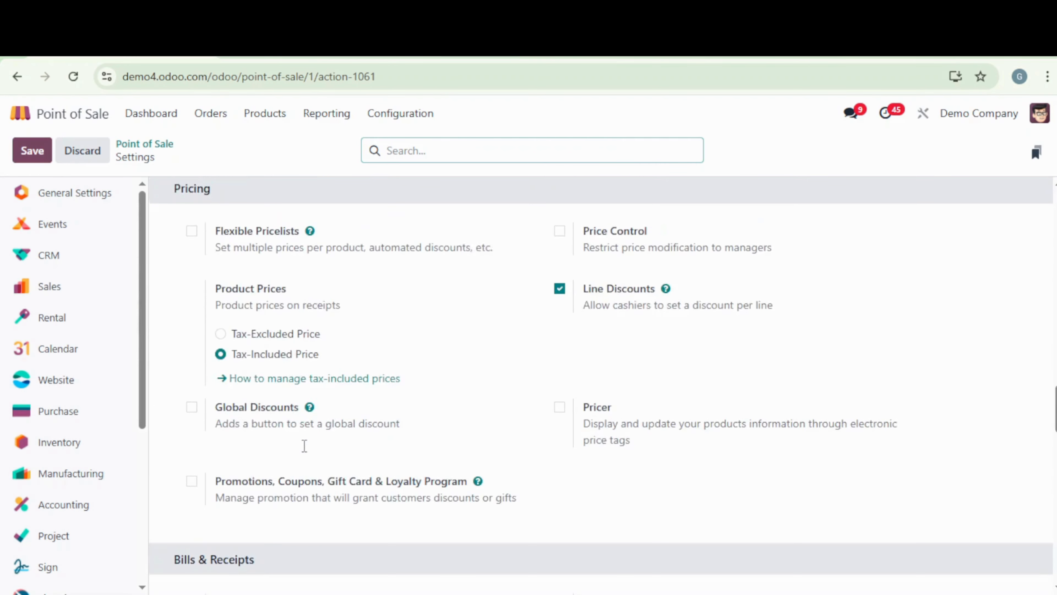
{"action": "scroll", "coordinate": [303, 444], "scroll_direction": "down", "scroll_amount": 12}
{"action": "scroll", "coordinate": [303, 445], "scroll_direction": "up", "scroll_amount": 5}
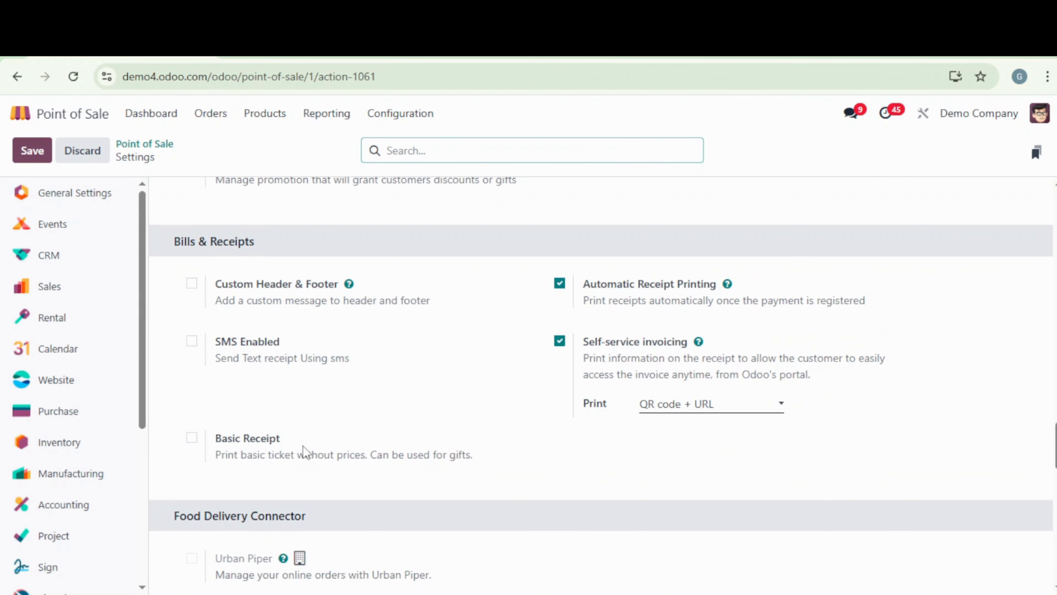
{"action": "left_click", "coordinate": [560, 285]}
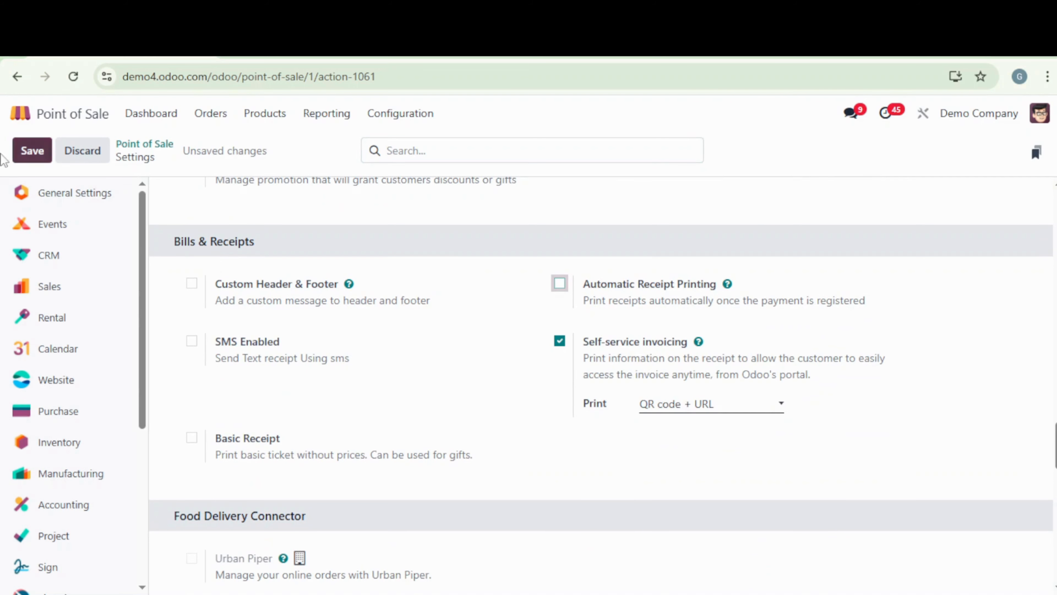
{"action": "left_click", "coordinate": [16, 157]}
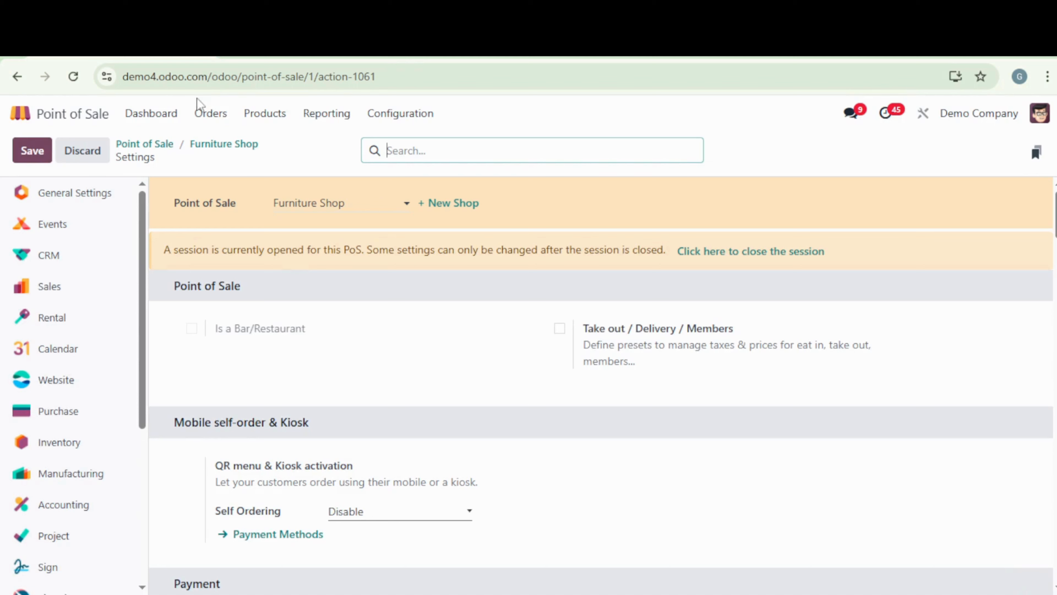
Continue selling in the Furniture Shop and add one Acoustic Bloc Screens in Wood to the order
{"action": "left_click", "coordinate": [159, 111]}
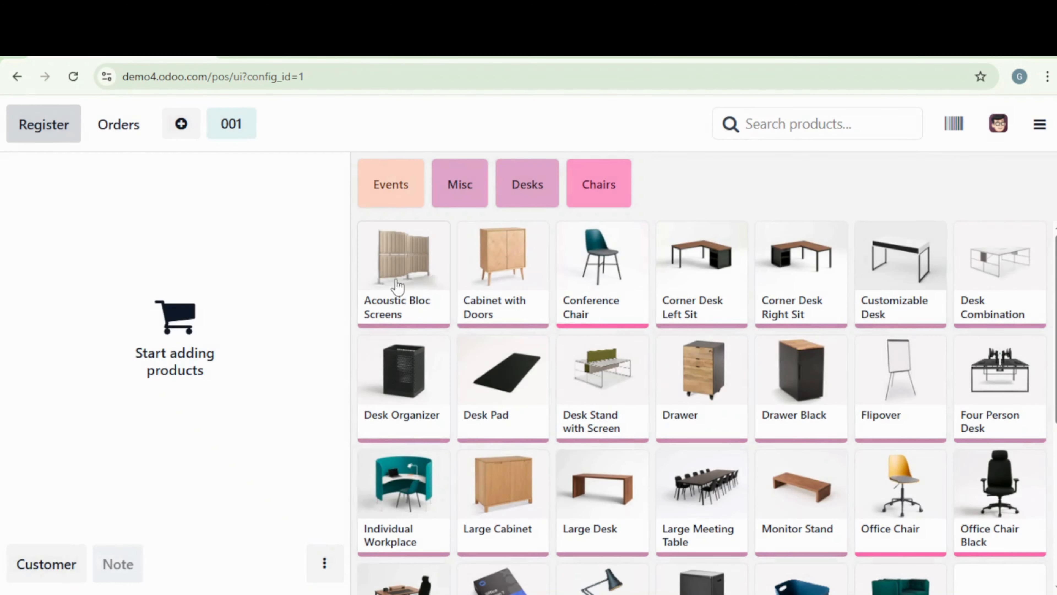
{"action": "left_click", "coordinate": [402, 276]}
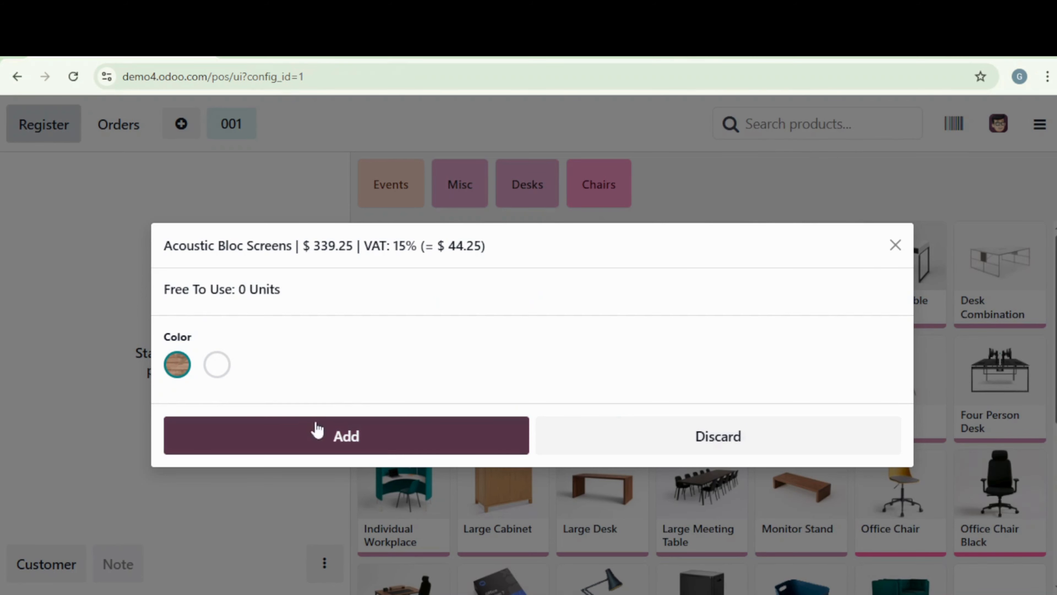
{"action": "left_click", "coordinate": [291, 443]}
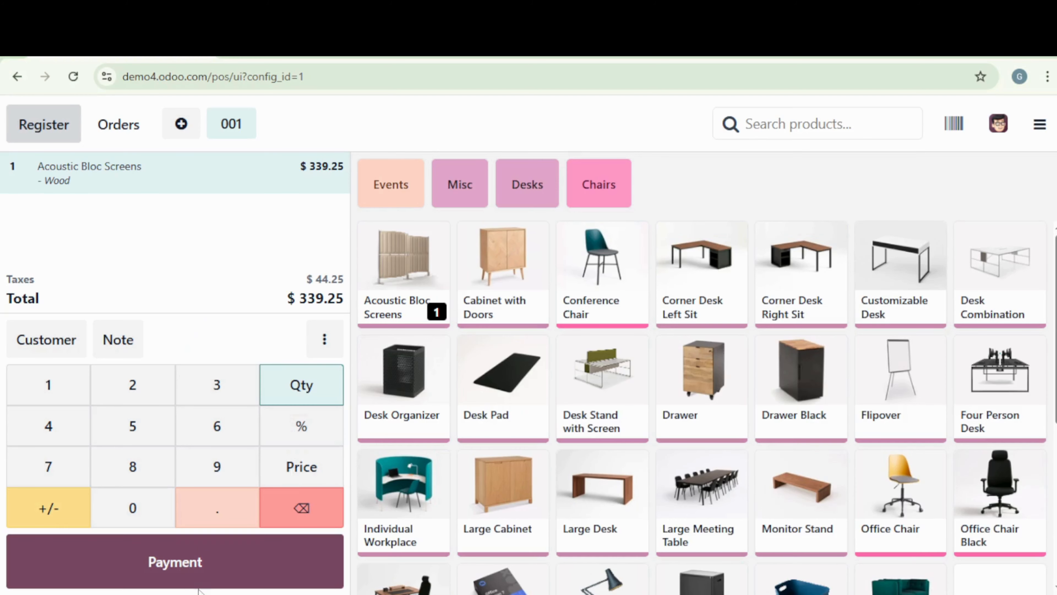
Pay the Acoustic Bloc Screens order in full by Cash, validate it and start a new order
{"action": "left_click", "coordinate": [194, 572]}
{"action": "left_click", "coordinate": [172, 189]}
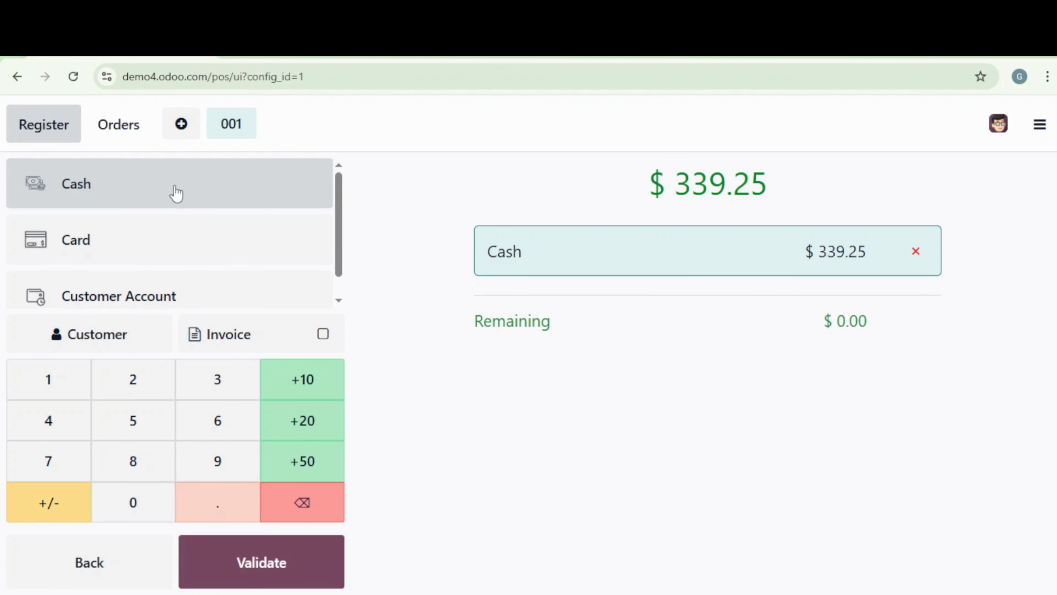
{"action": "left_click", "coordinate": [257, 562]}
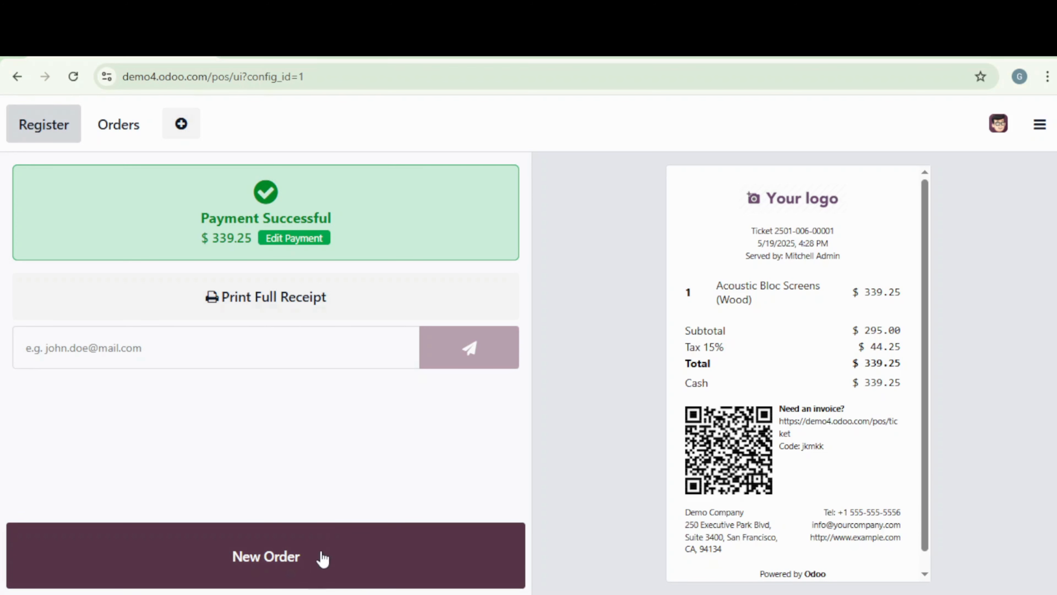
{"action": "left_click", "coordinate": [308, 563]}
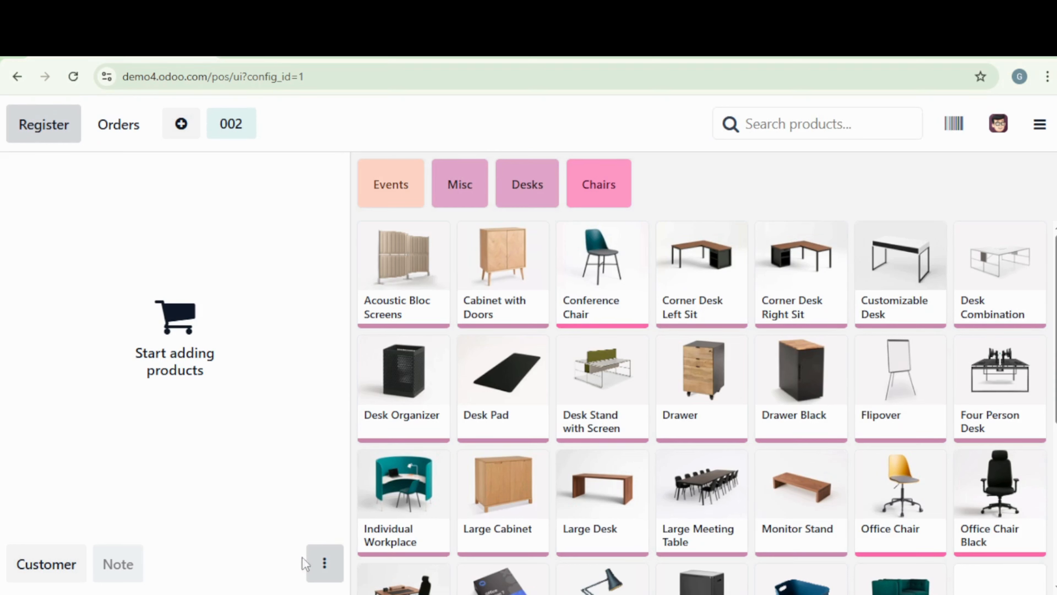